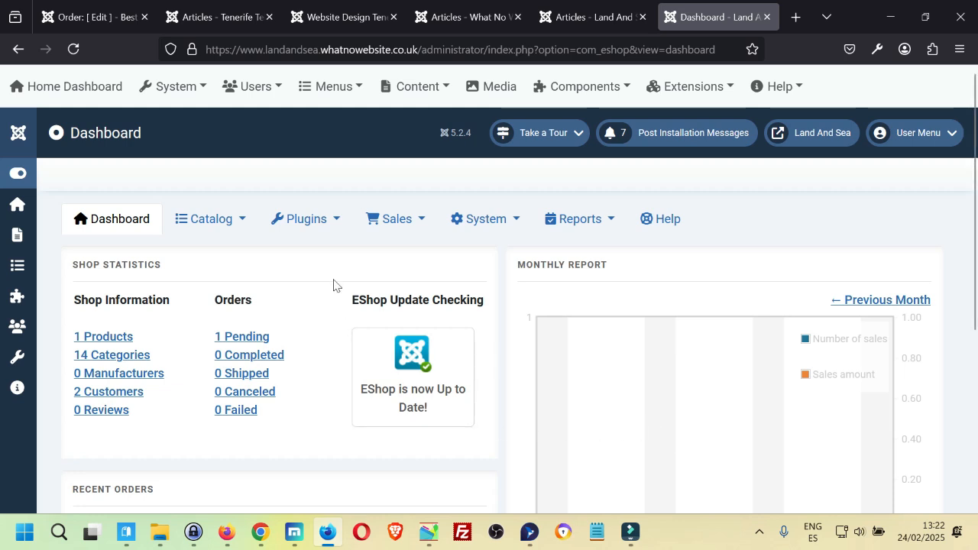
# Open the EShop component and view its orders list and currencies list.
pyautogui.click(592, 86)
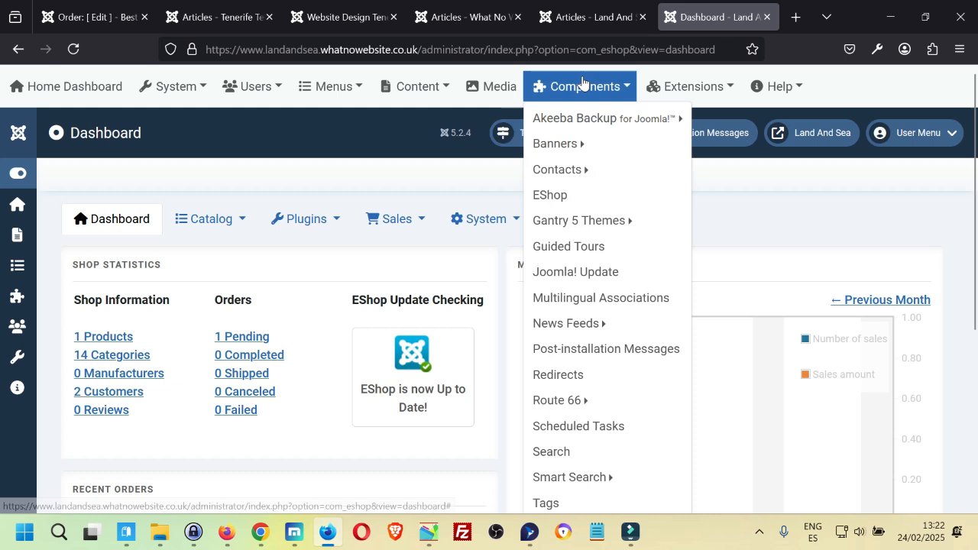
pyautogui.click(554, 196)
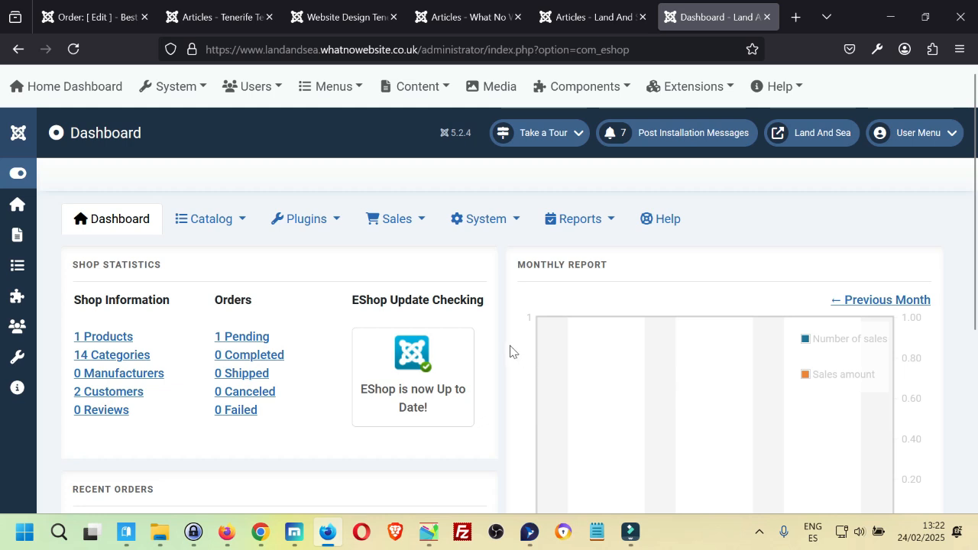
pyautogui.click(407, 225)
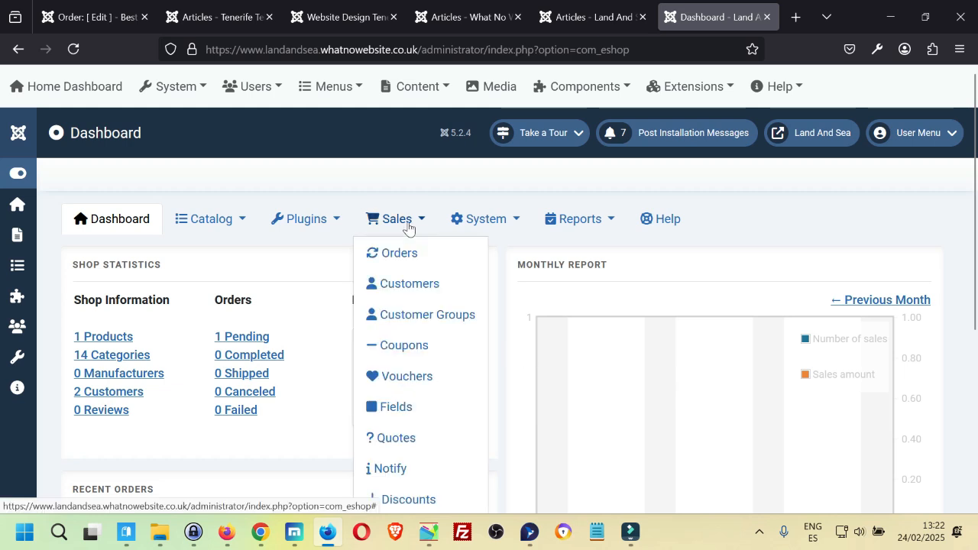
pyautogui.click(404, 259)
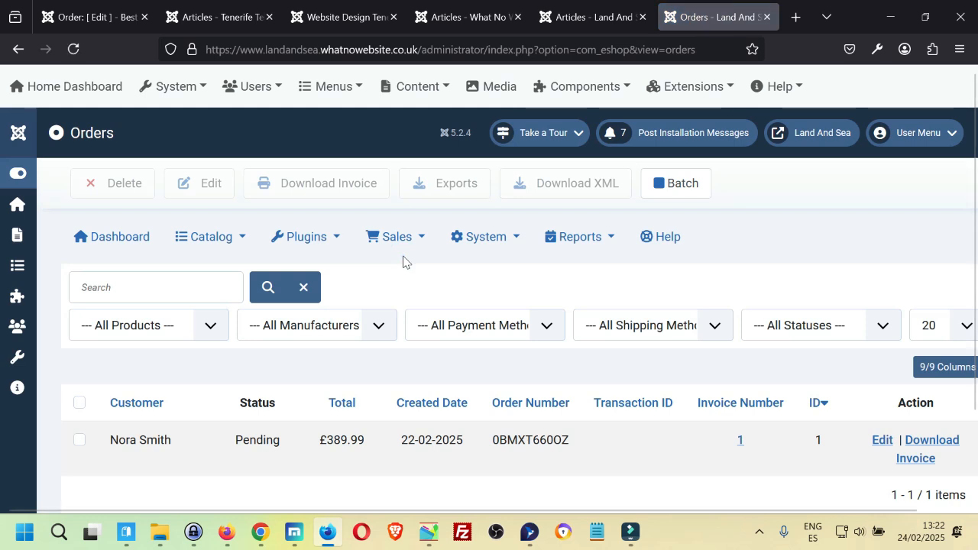
pyautogui.click(490, 242)
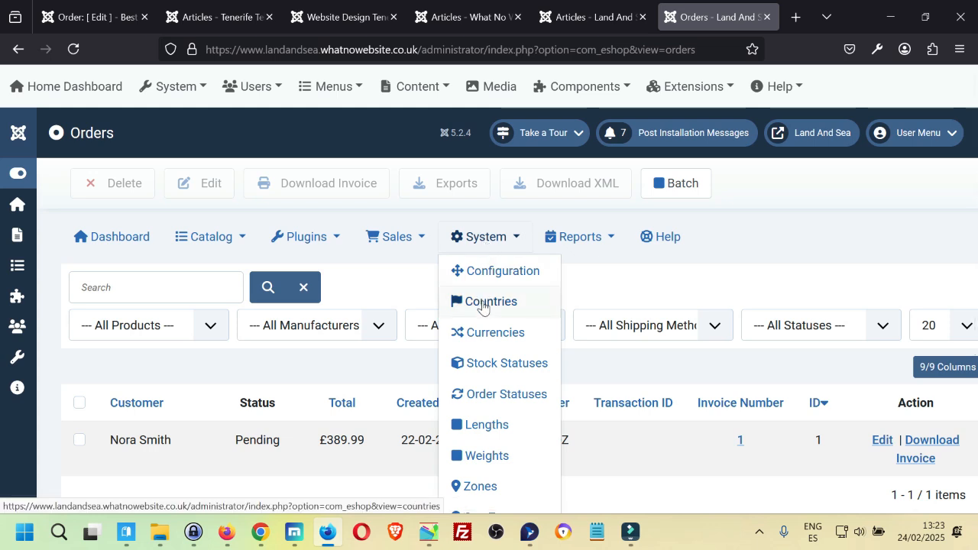
pyautogui.click(486, 333)
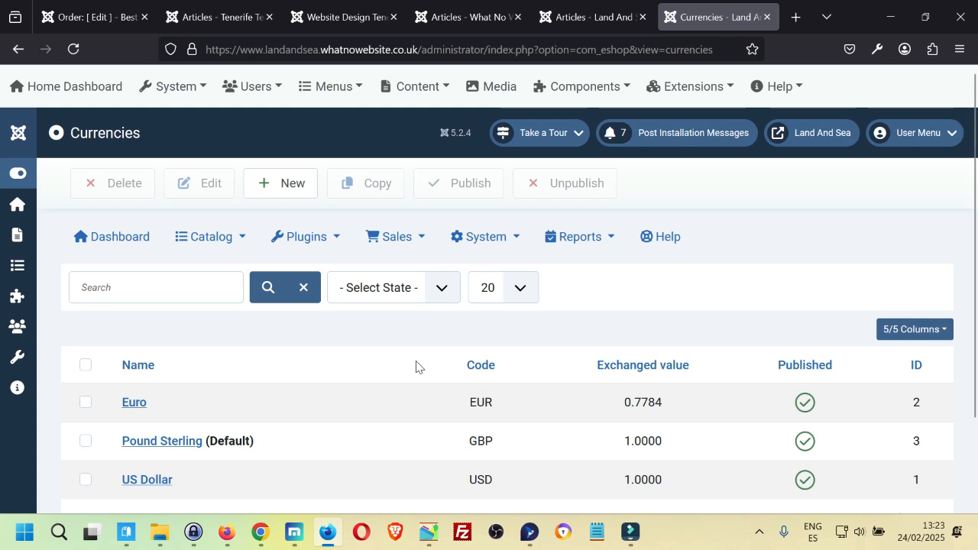
# Open the EShop configuration page.
pyautogui.click(499, 246)
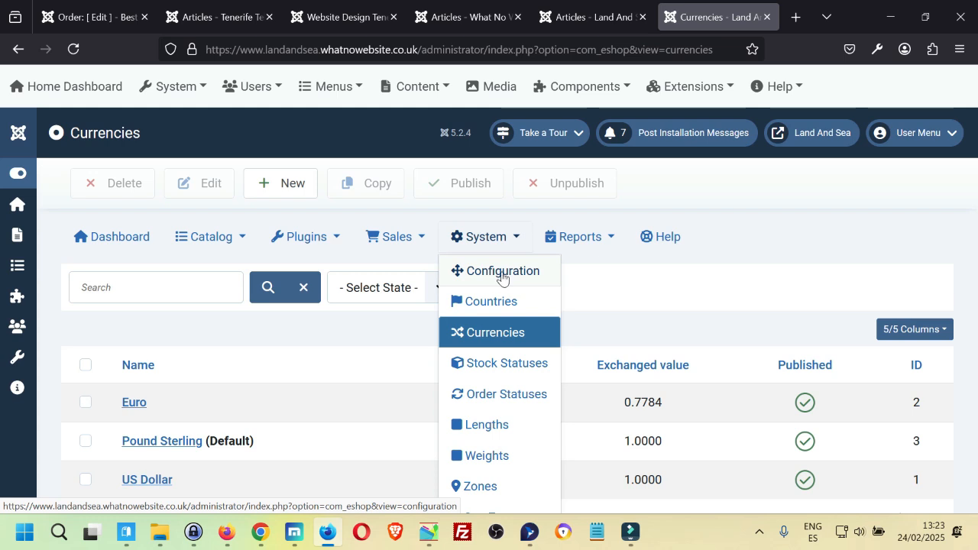
pyautogui.click(216, 241)
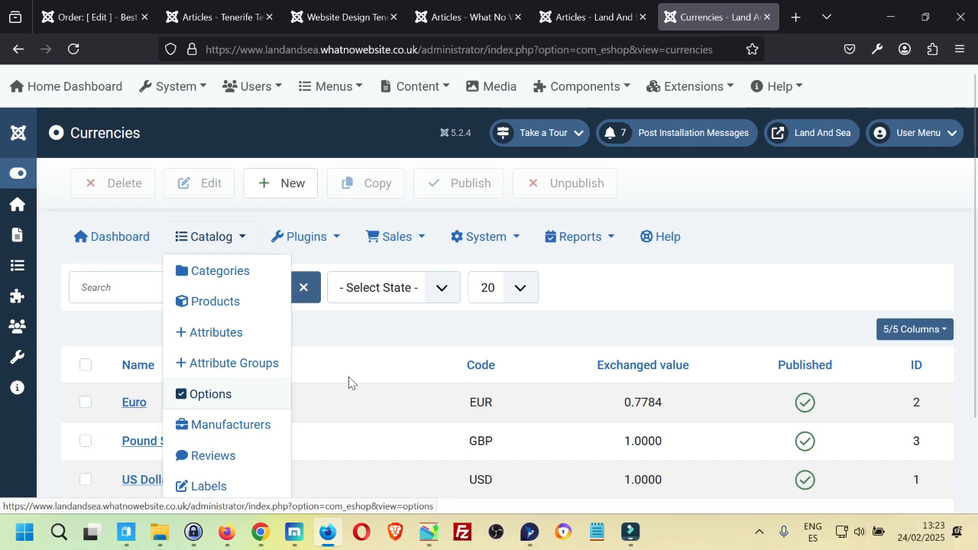
pyautogui.click(486, 236)
pyautogui.click(487, 272)
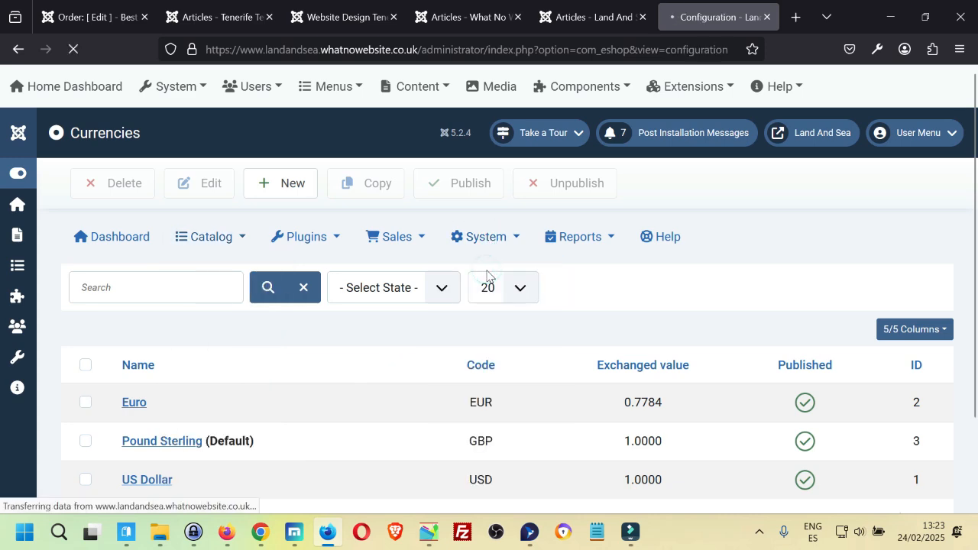
# Review the general store details in the configuration, from the download ID and store name to the contact fields.
pyautogui.middleClick(268, 350)
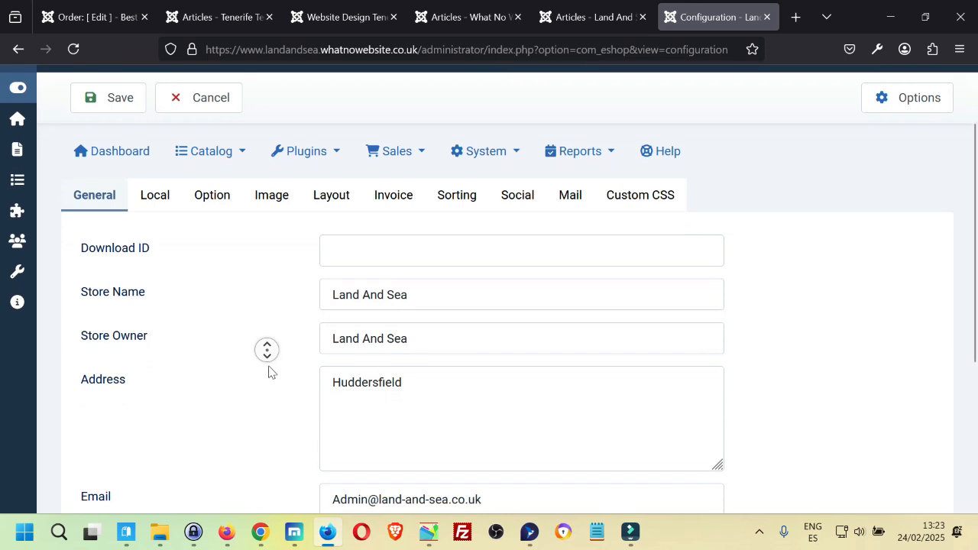
pyautogui.middleClick(270, 358)
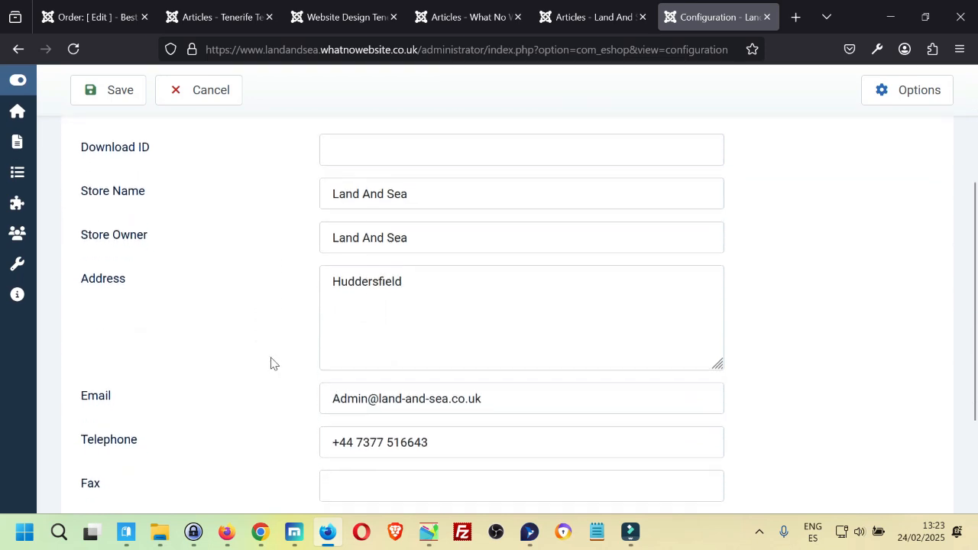
pyautogui.middleClick(271, 352)
pyautogui.middleClick(272, 367)
pyautogui.middleClick(273, 369)
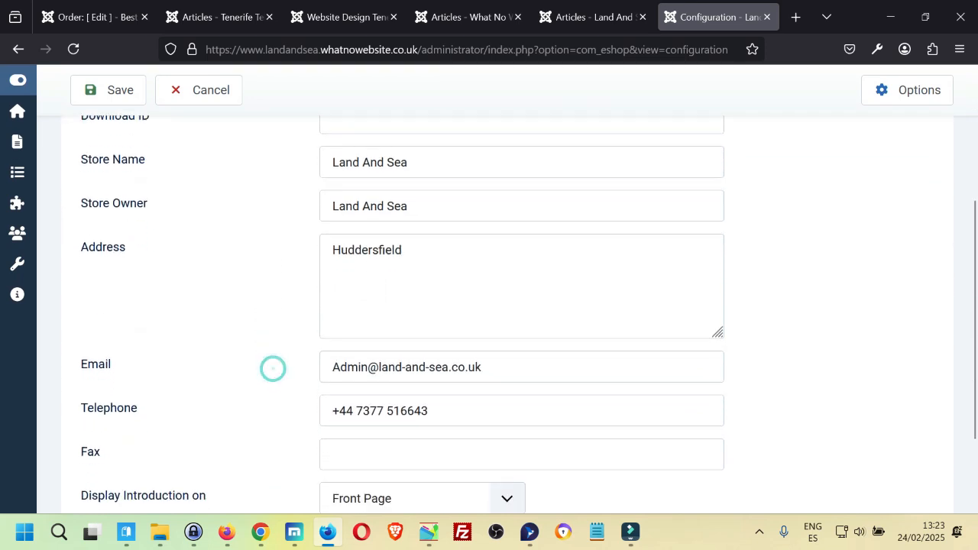
pyautogui.middleClick(273, 369)
pyautogui.middleClick(278, 353)
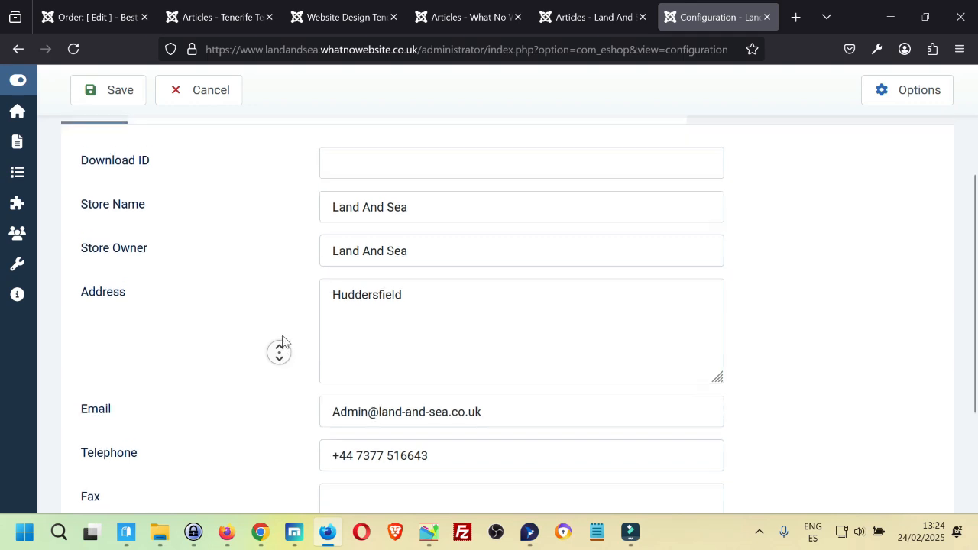
pyautogui.click(281, 327)
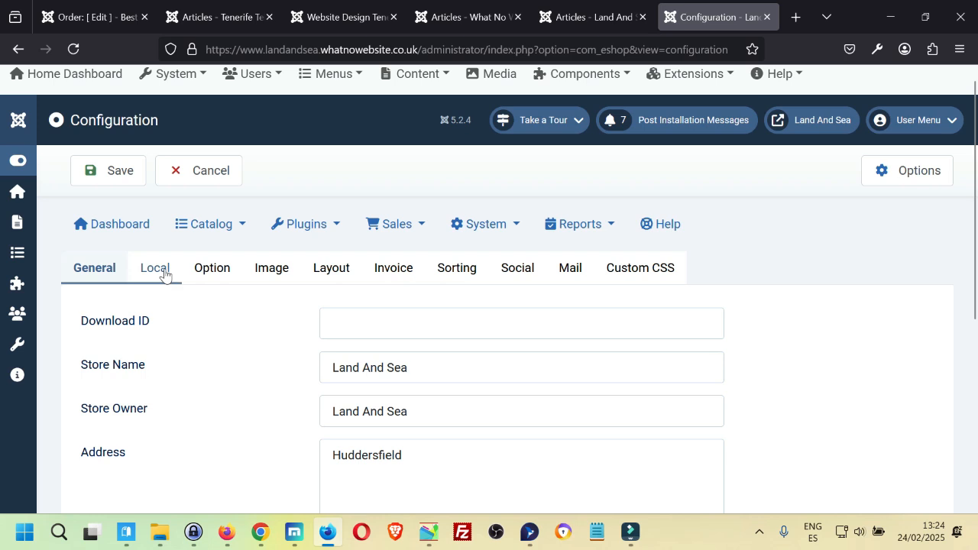
# Review the local settings, including country, region, postcode, default currency and automatic currency update.
pyautogui.click(157, 269)
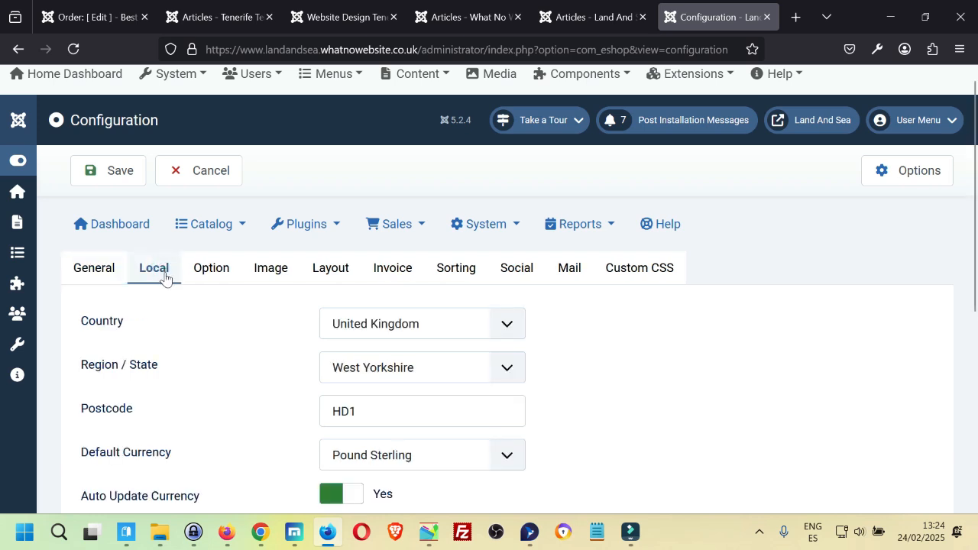
pyautogui.middleClick(223, 311)
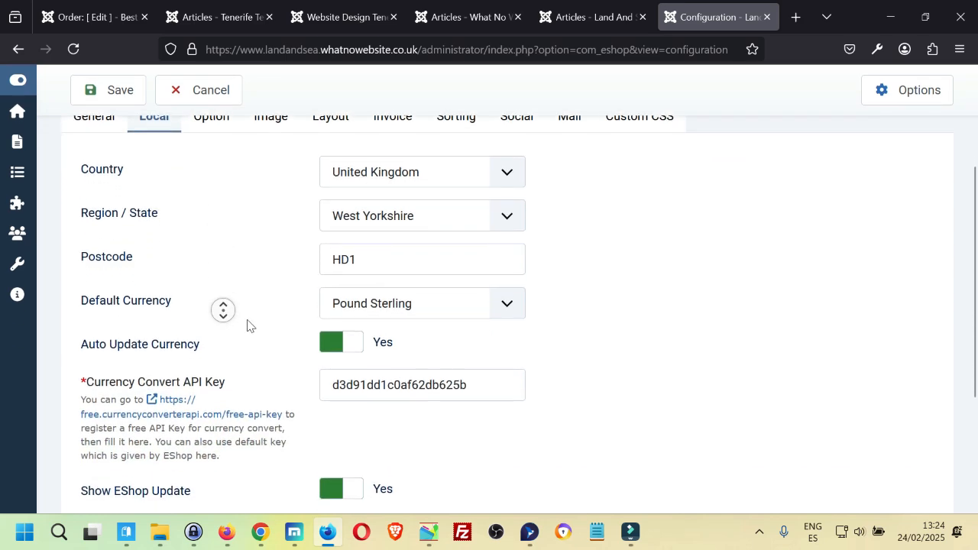
pyautogui.click(246, 320)
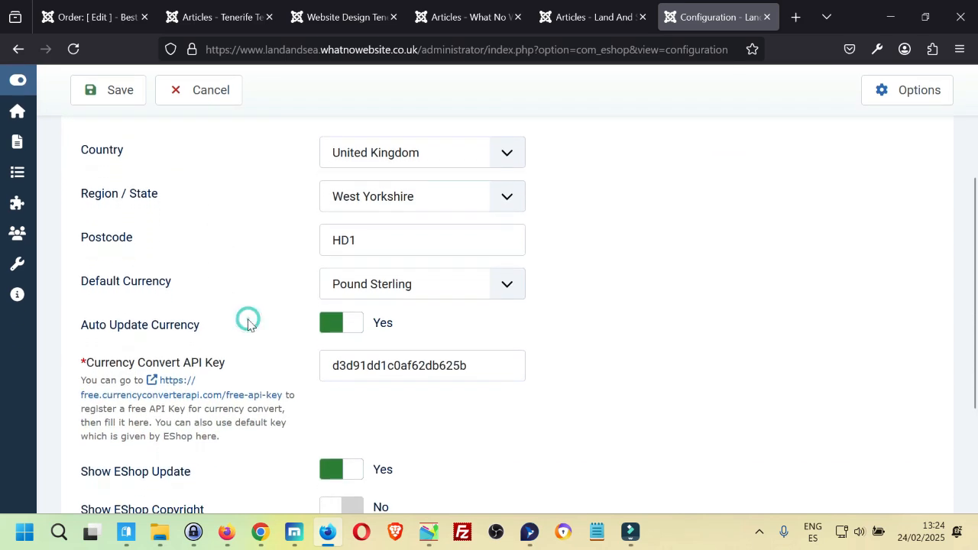
pyautogui.middleClick(287, 310)
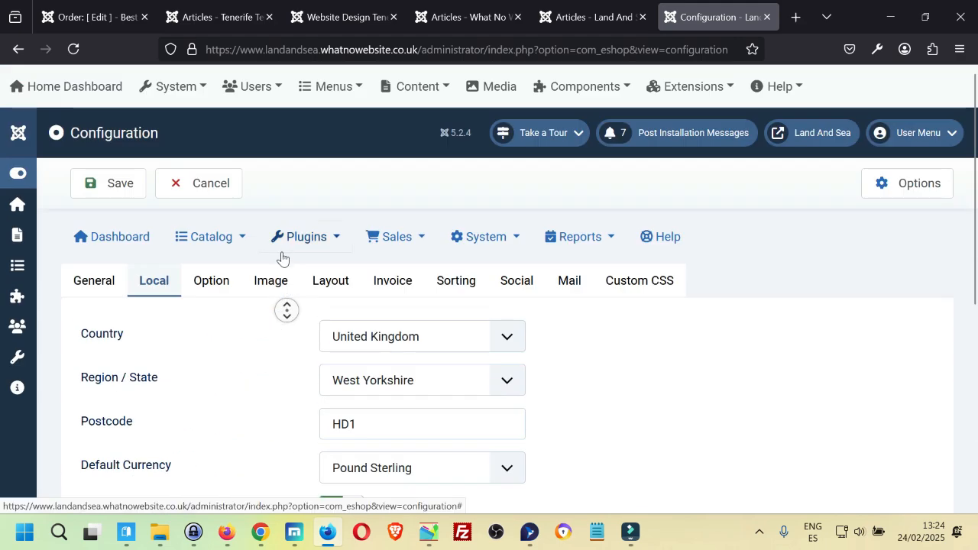
# Review the Items section of the Option settings, including the available Catalog Mode choices.
pyautogui.click(227, 284)
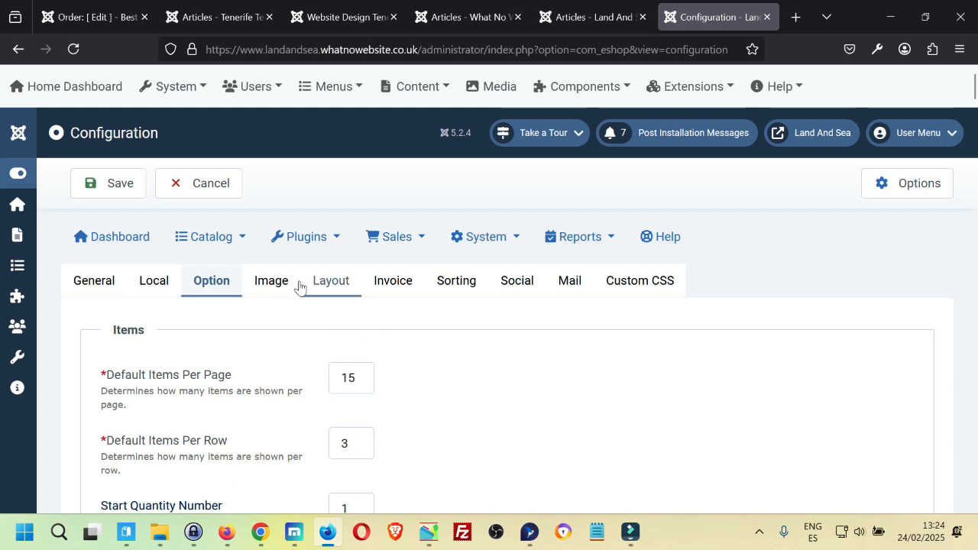
pyautogui.click(229, 236)
pyautogui.click(229, 235)
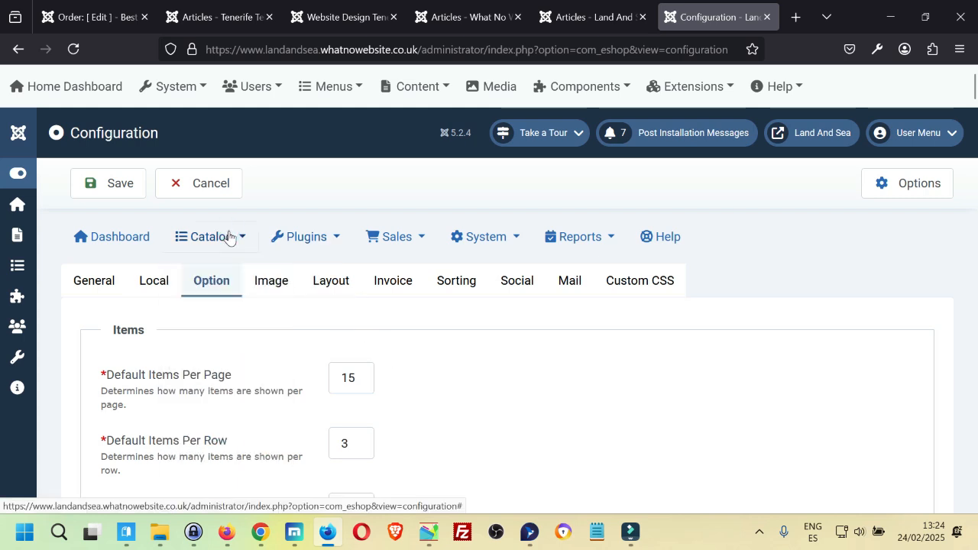
pyautogui.middleClick(421, 365)
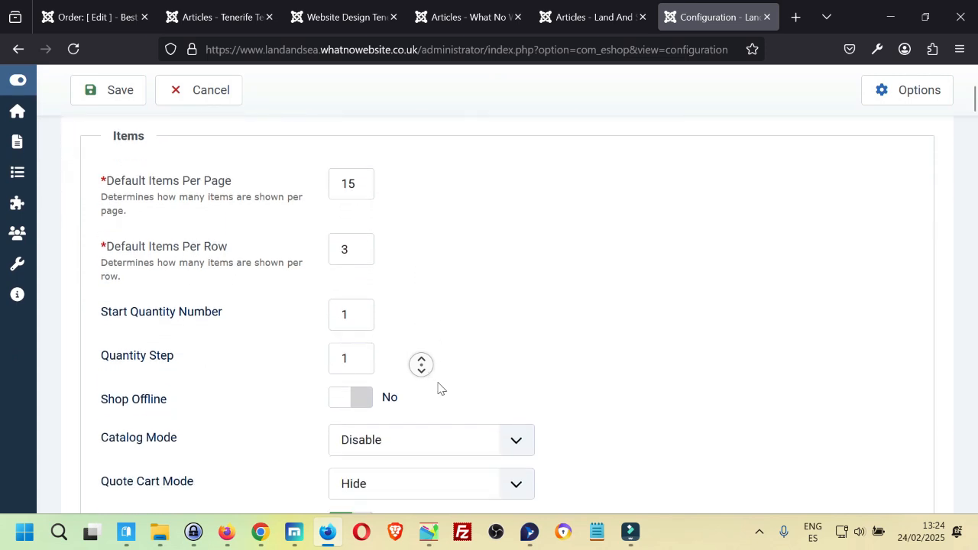
pyautogui.click(437, 366)
pyautogui.middleClick(534, 332)
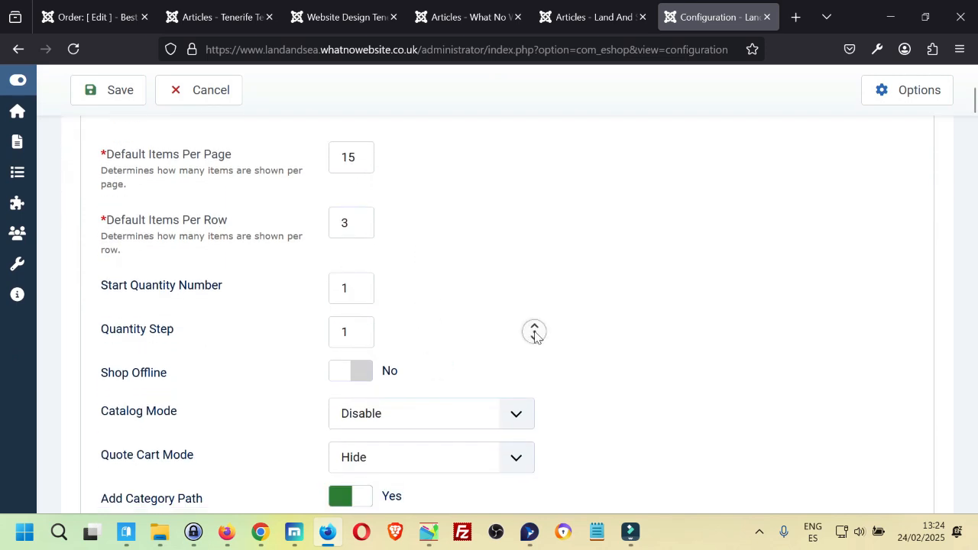
pyautogui.click(583, 349)
pyautogui.click(512, 285)
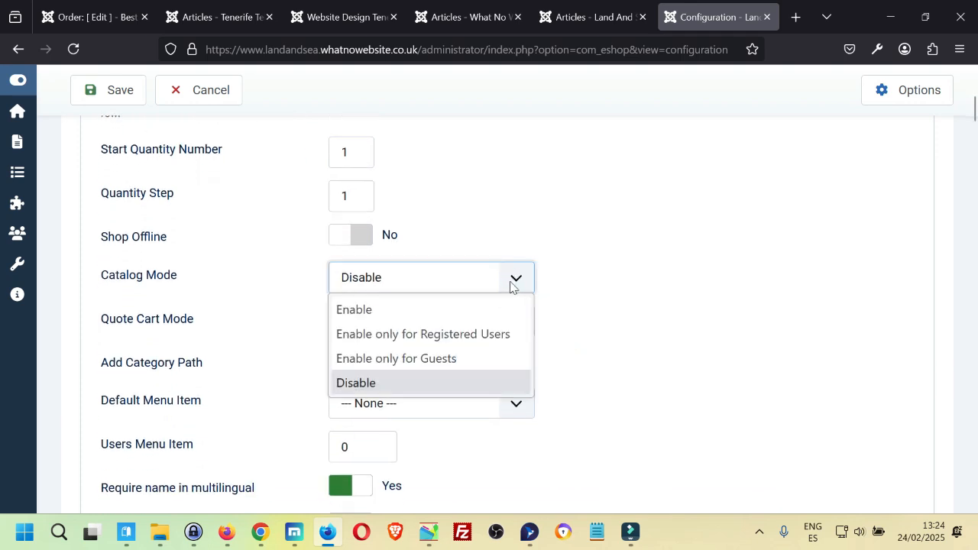
pyautogui.click(577, 289)
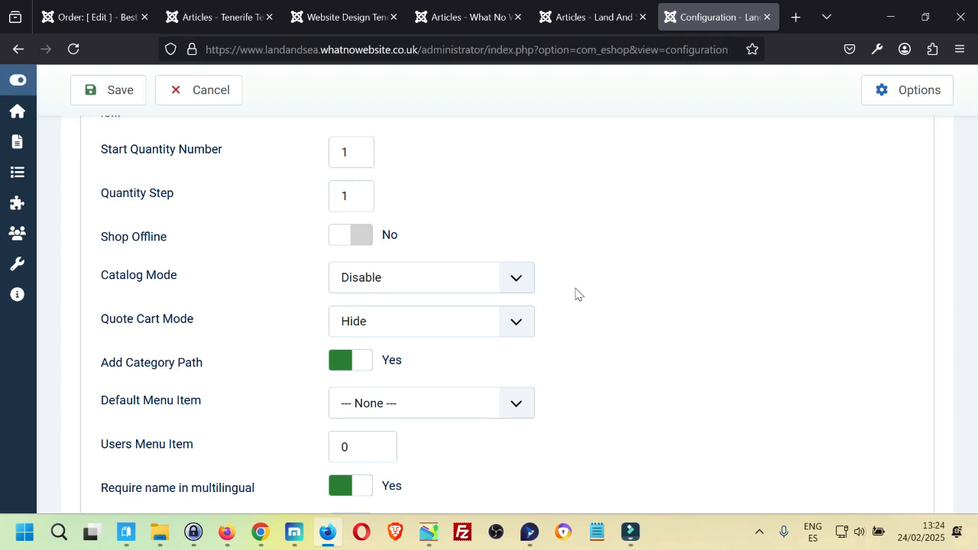
pyautogui.middleClick(576, 289)
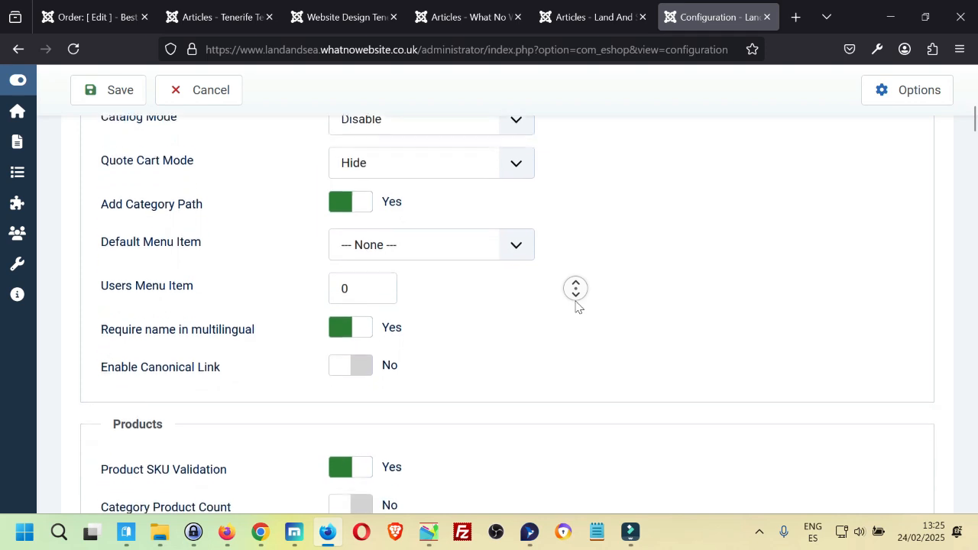
pyautogui.click(576, 302)
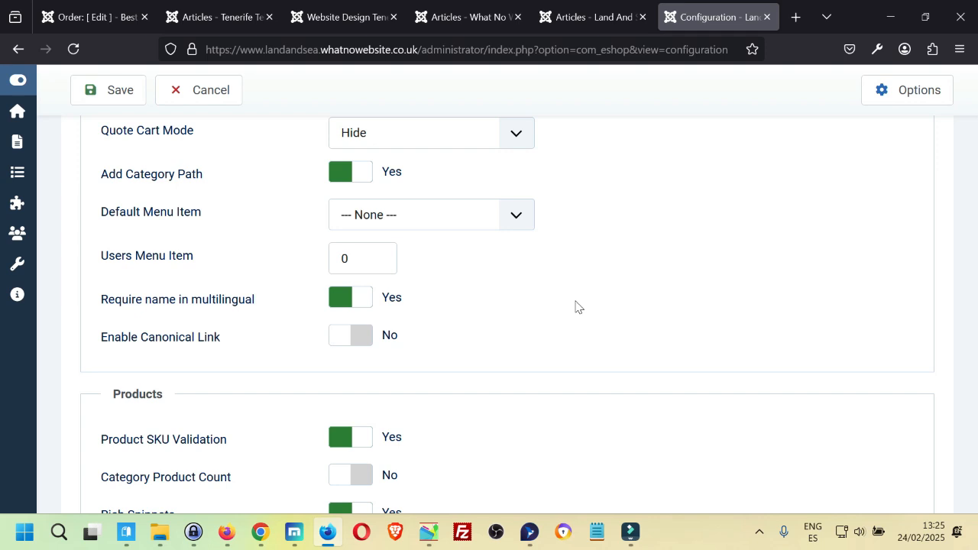
# Set Allow Download Product to PDF to No in the Products section of the Option settings.
pyautogui.middleClick(526, 314)
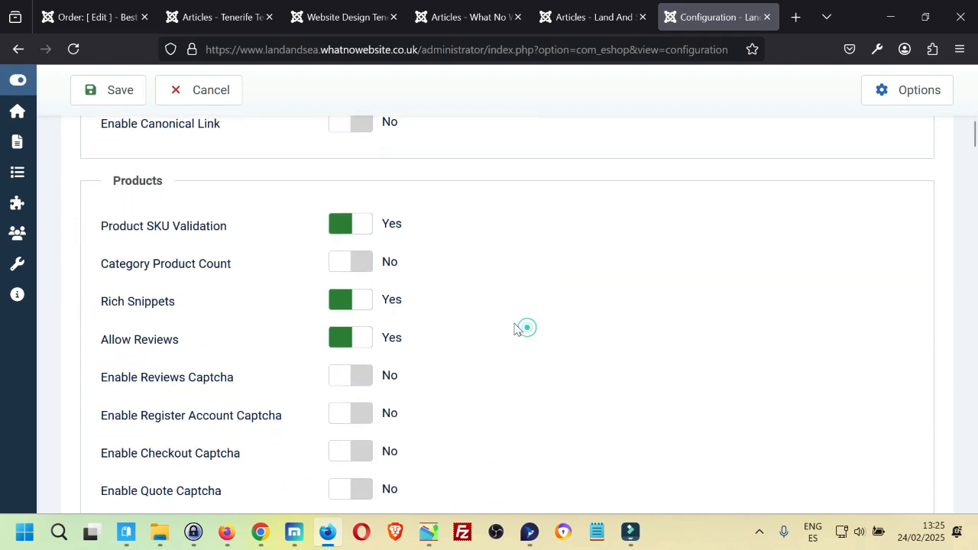
pyautogui.click(526, 328)
pyautogui.middleClick(465, 251)
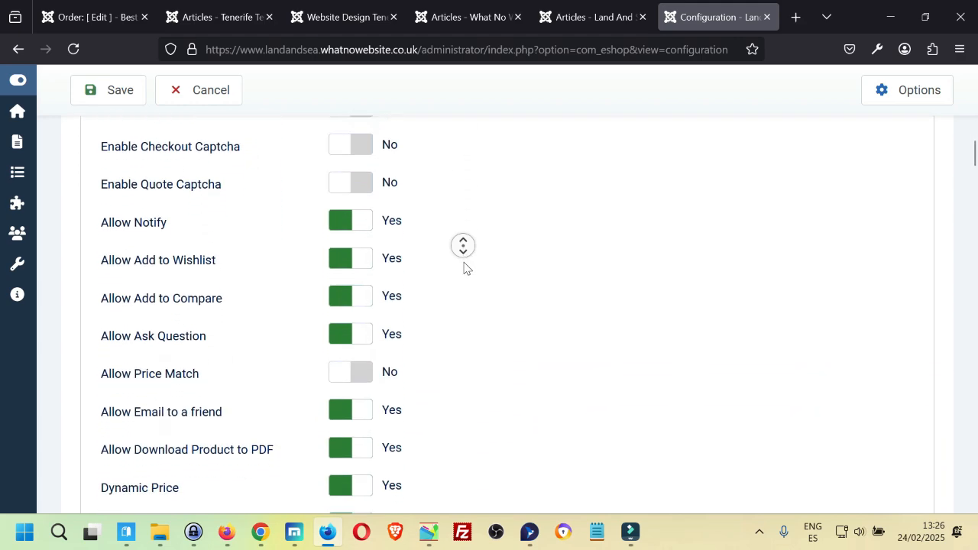
pyautogui.click(464, 265)
pyautogui.middleClick(464, 263)
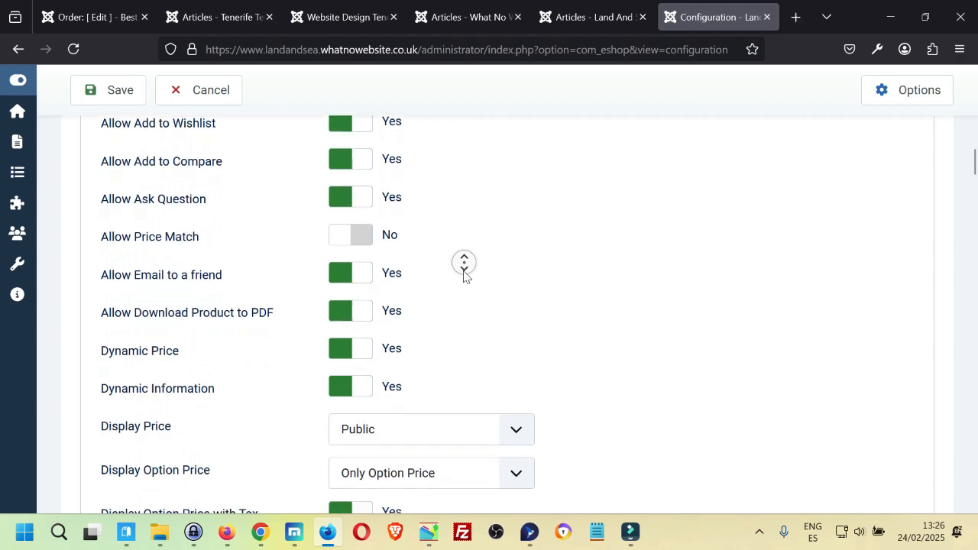
pyautogui.click(463, 267)
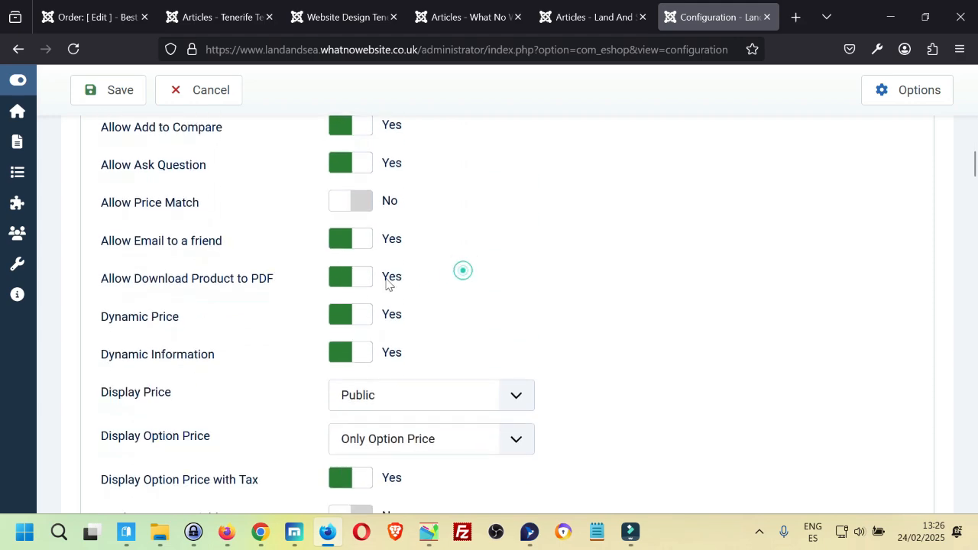
pyautogui.click(360, 275)
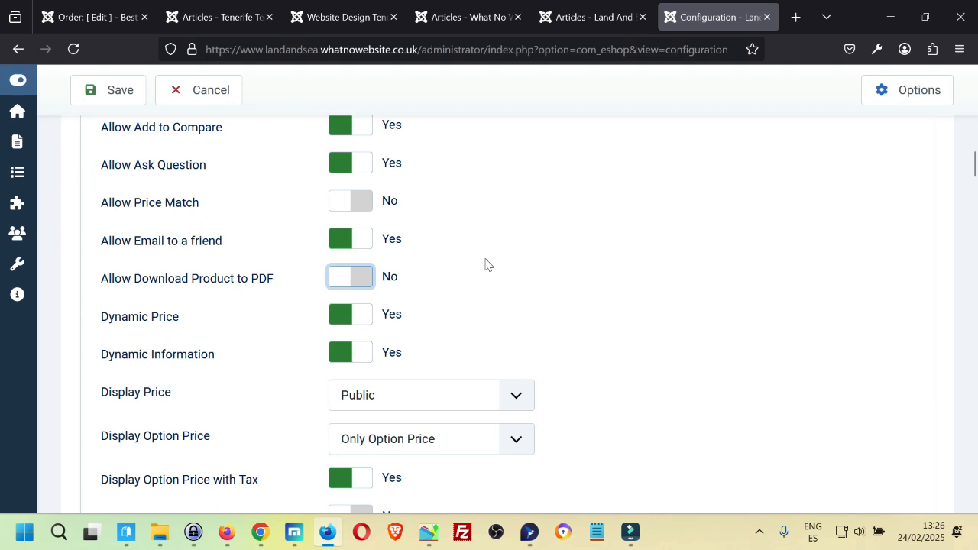
# Review the remaining product options, the Search section and the Taxes section of the Option settings.
pyautogui.moveTo(171, 330)
pyautogui.middleClick(578, 282)
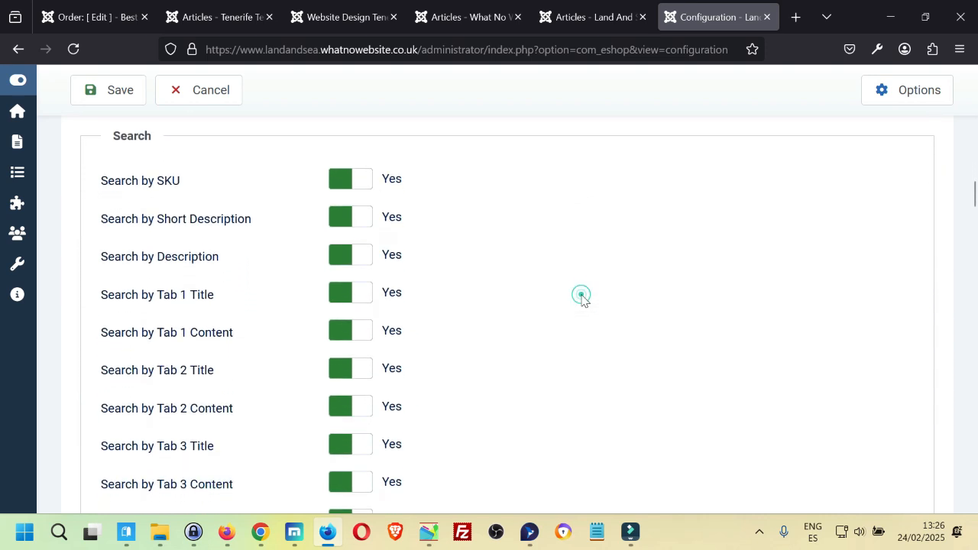
pyautogui.middleClick(581, 300)
pyautogui.middleClick(580, 297)
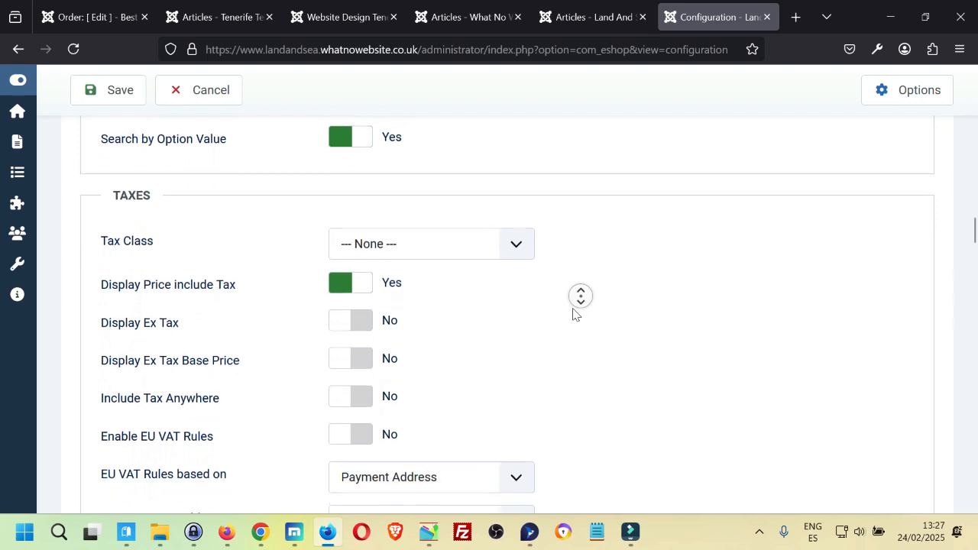
pyautogui.middleClick(575, 314)
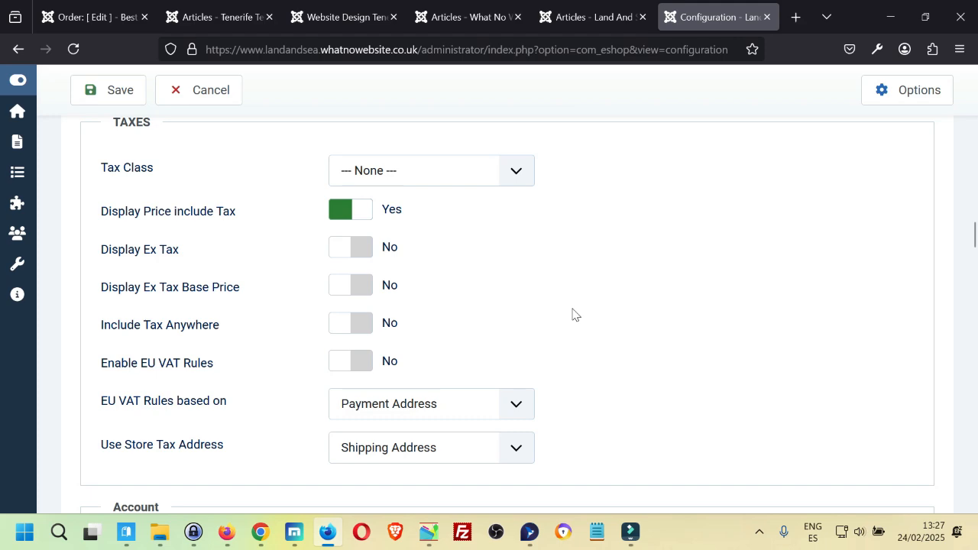
# Review the Option settings from Account and Checkout through order statuses, stock, file, donation and discount to Google Analytics.
pyautogui.middleClick(575, 314)
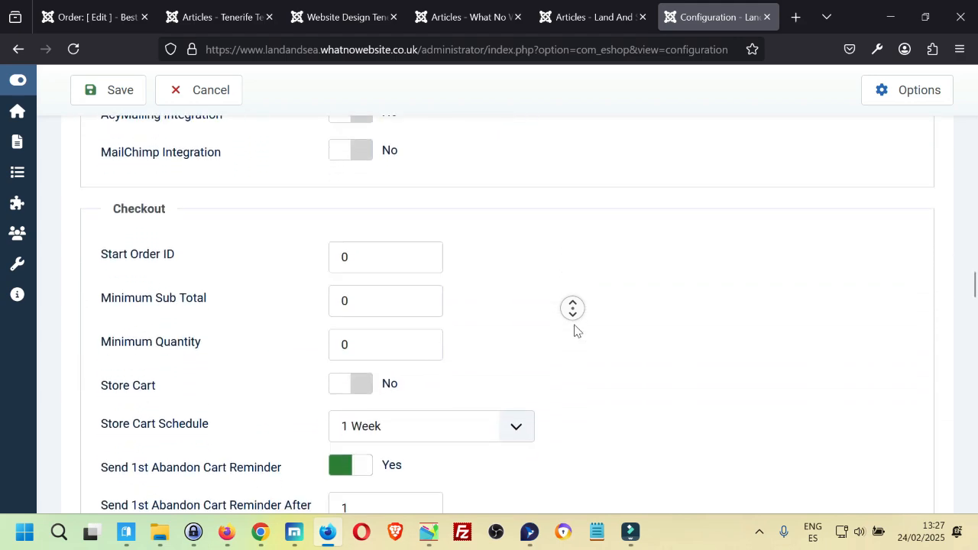
pyautogui.click(576, 328)
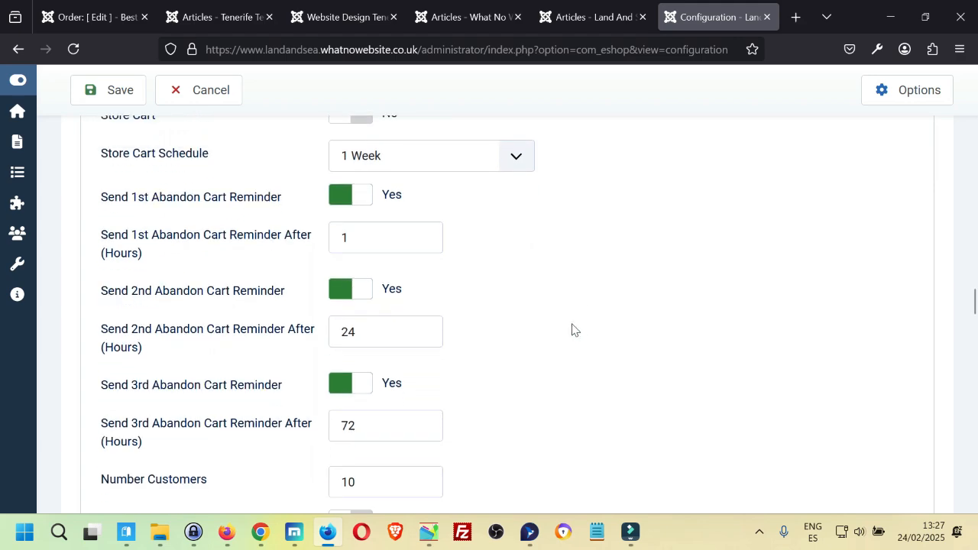
pyautogui.scroll(-7, 575, 330)
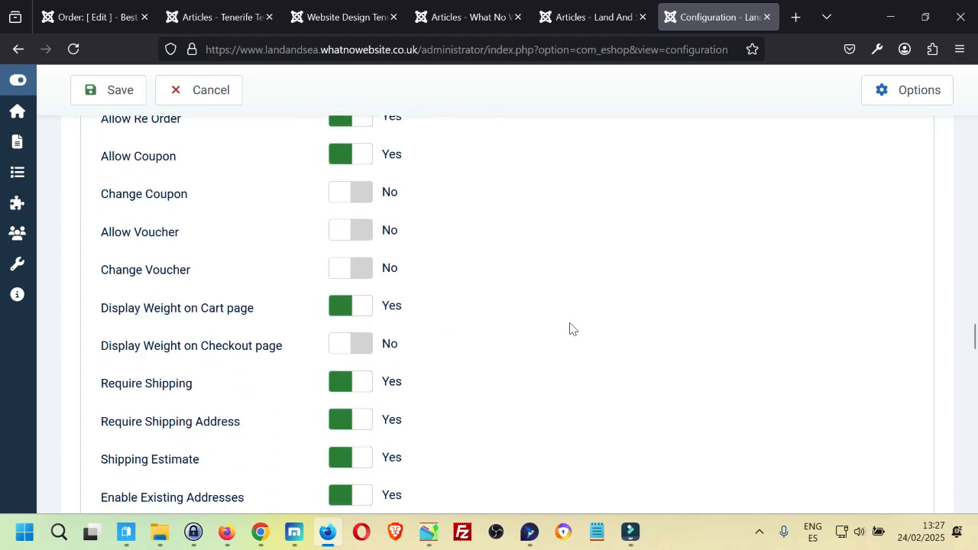
pyautogui.scroll(-6, 572, 329)
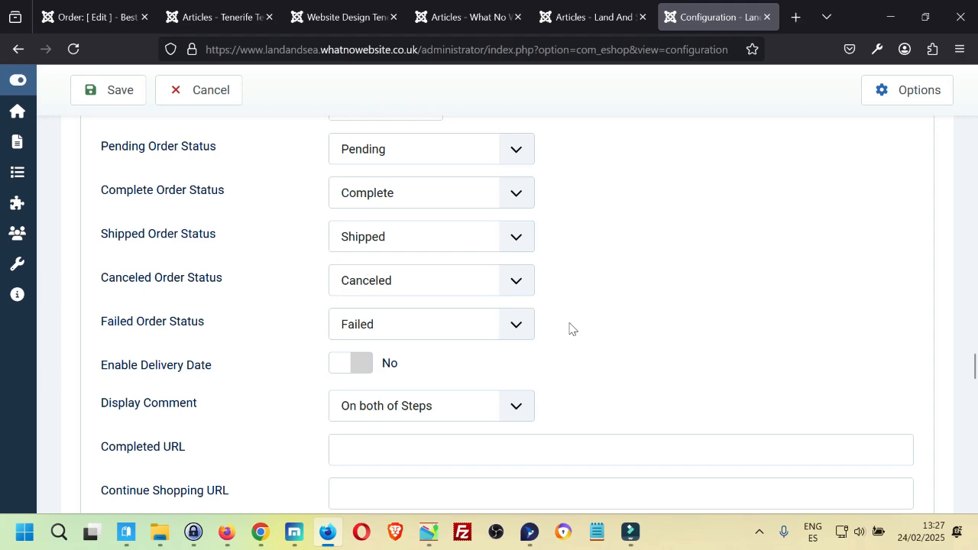
pyautogui.scroll(-9, 573, 329)
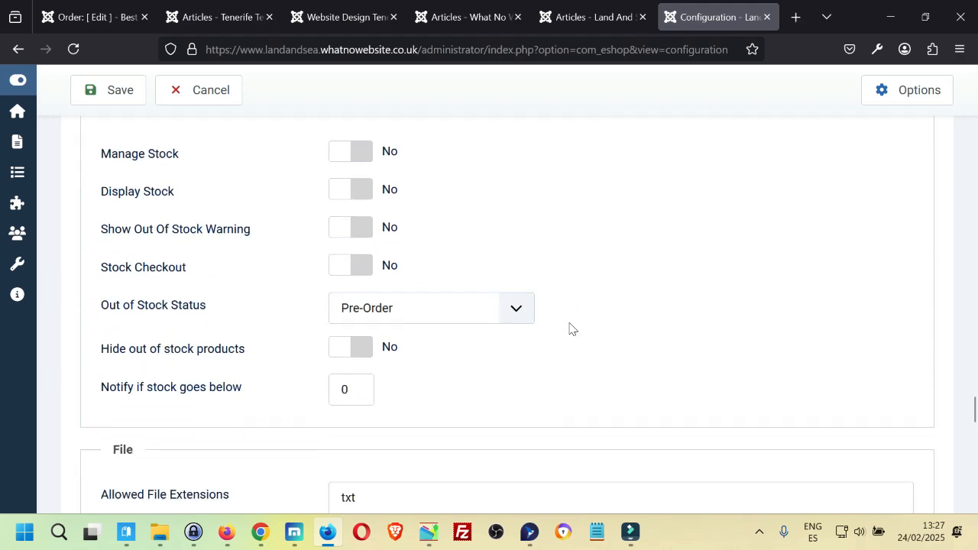
pyautogui.scroll(-8, 572, 329)
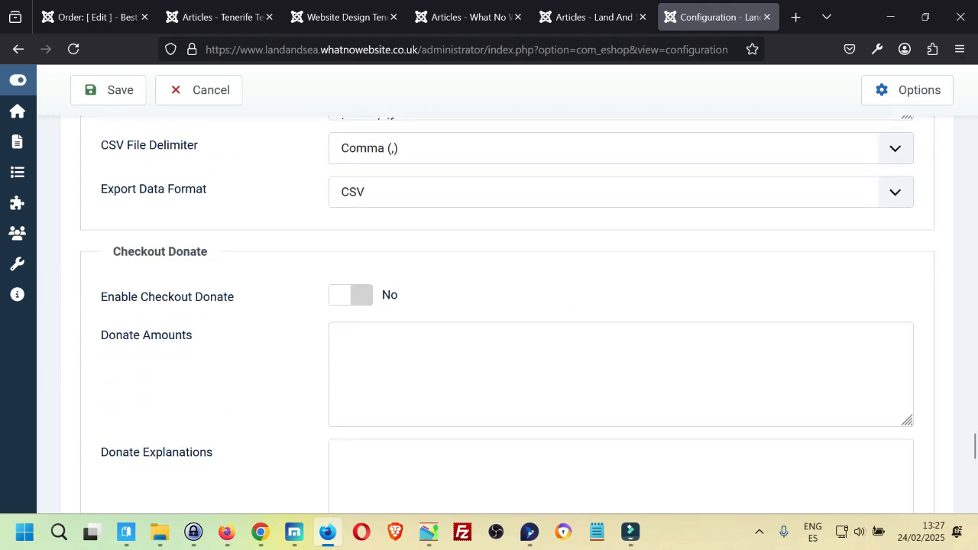
pyautogui.scroll(-7, 463, 328)
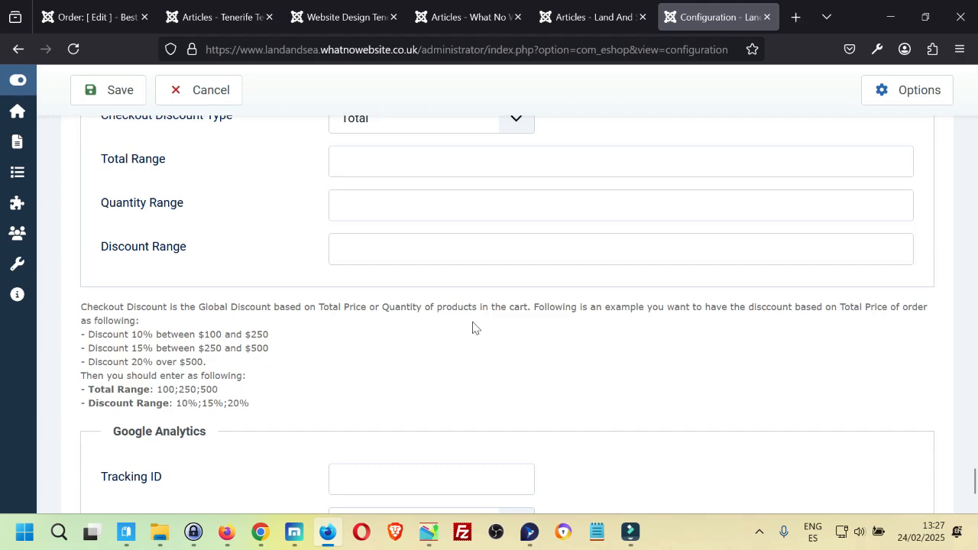
pyautogui.scroll(-2, 473, 327)
pyautogui.scroll(1, 535, 326)
pyautogui.middleClick(536, 321)
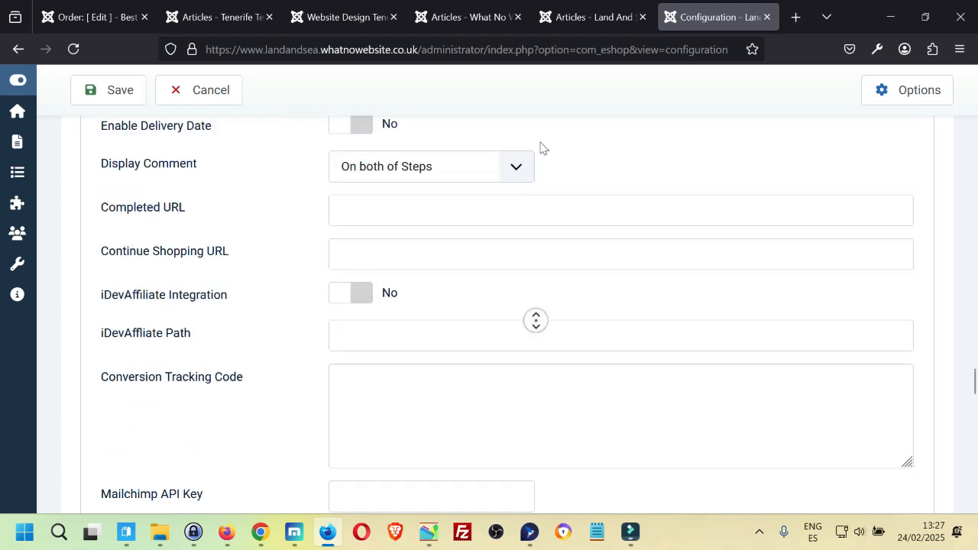
pyautogui.click(538, 179)
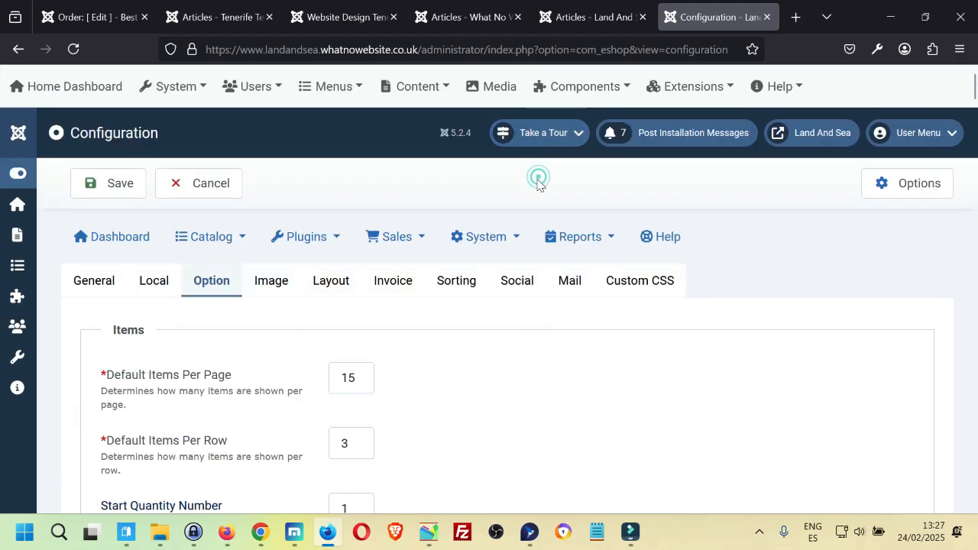
# Review the Image settings, including view mode, default images and the Image Size Function for each image type.
pyautogui.click(273, 288)
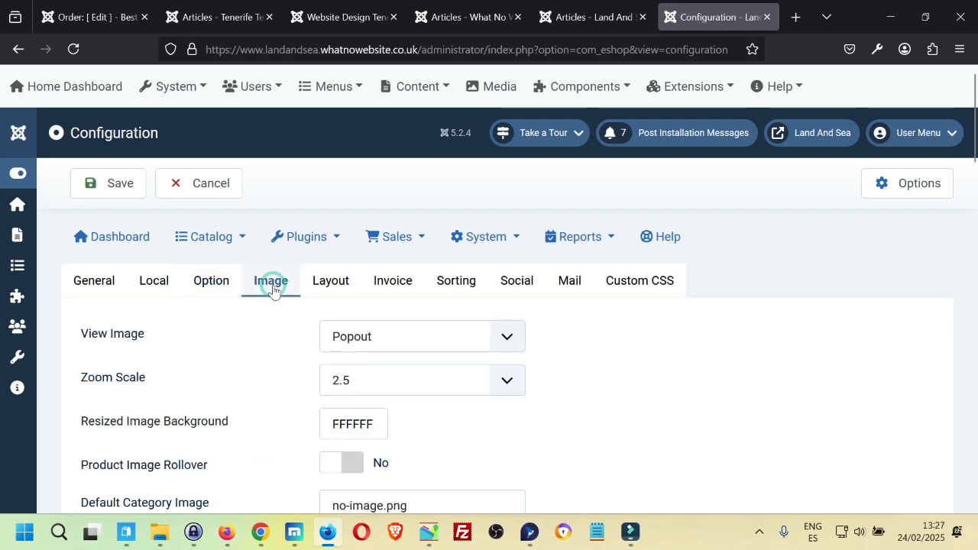
pyautogui.scroll(-2, 271, 289)
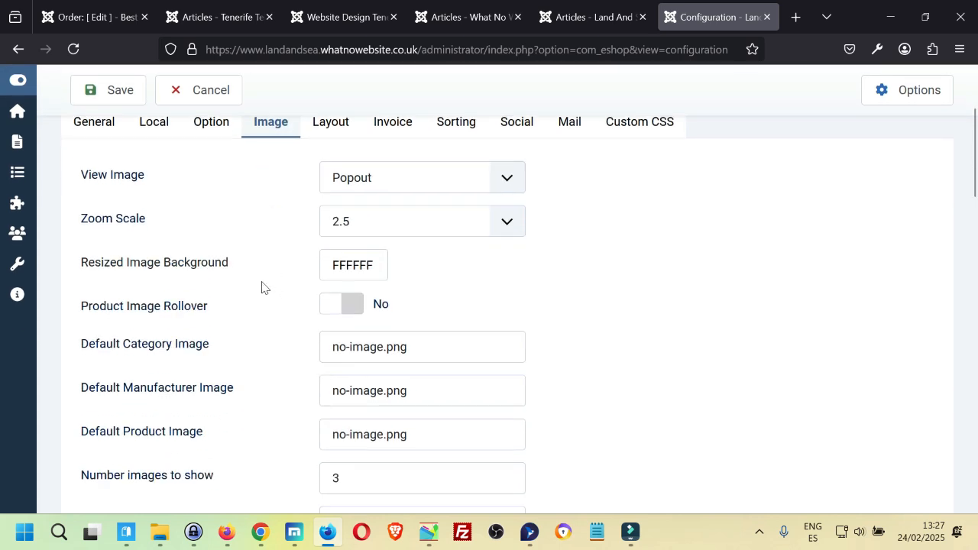
pyautogui.middleClick(589, 268)
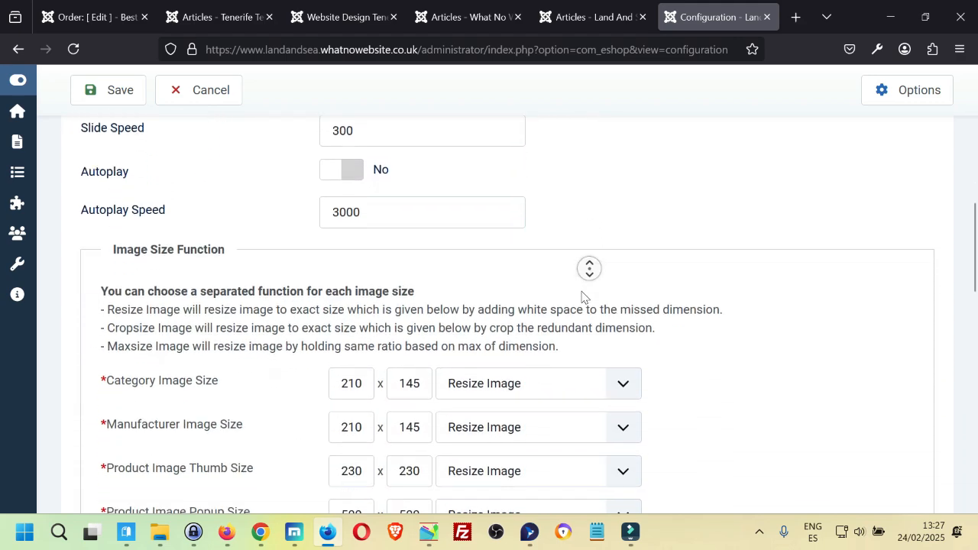
pyautogui.click(581, 293)
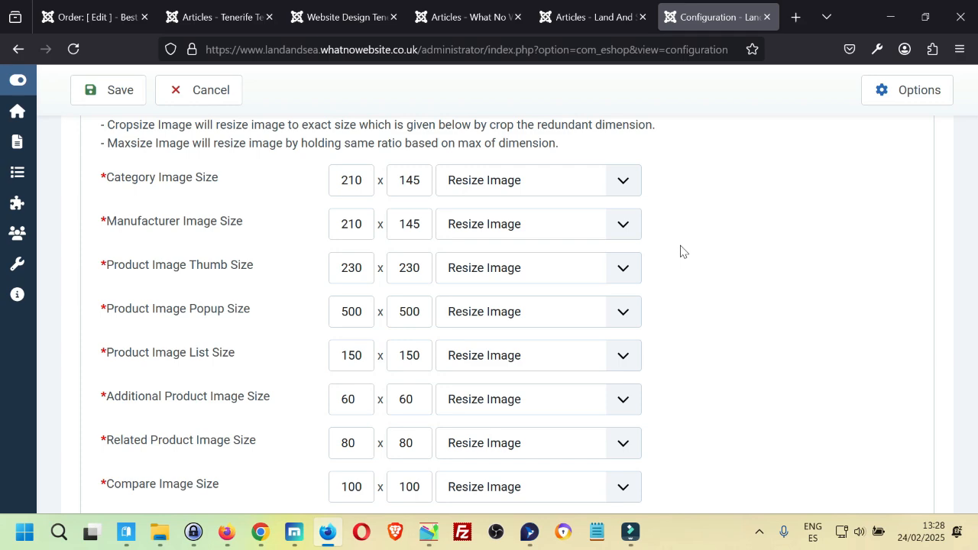
pyautogui.middleClick(666, 276)
pyautogui.scroll(8, 665, 277)
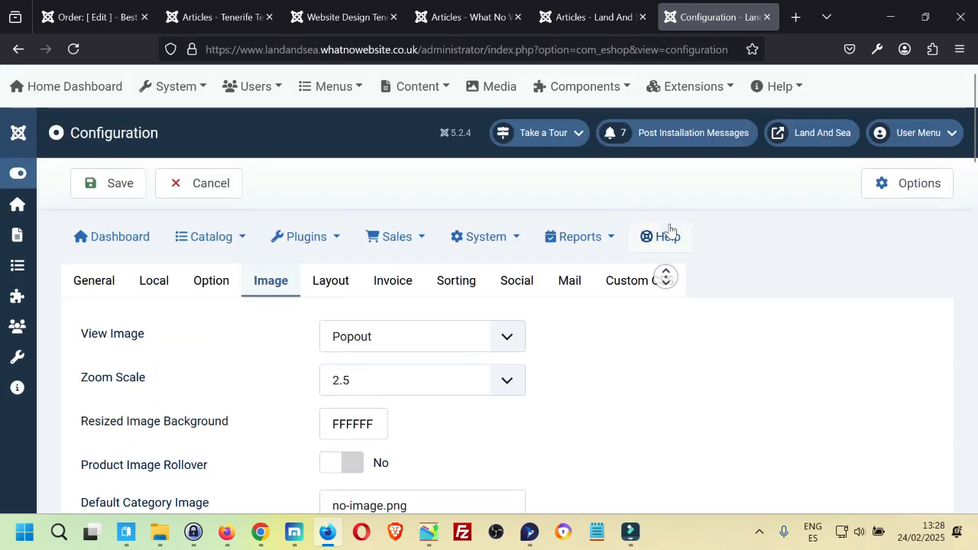
pyautogui.click(674, 216)
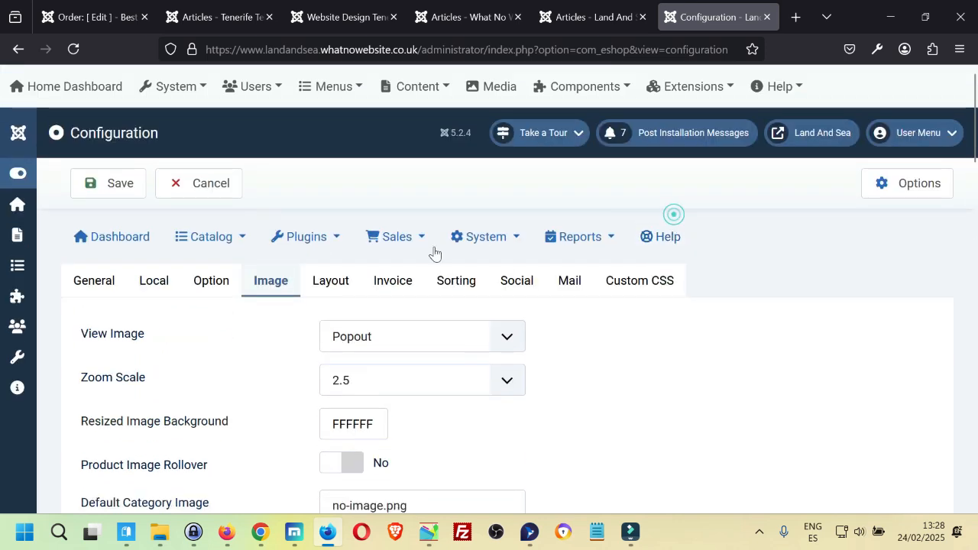
# Look over the Layout and Invoice settings and save the store configuration.
pyautogui.click(345, 297)
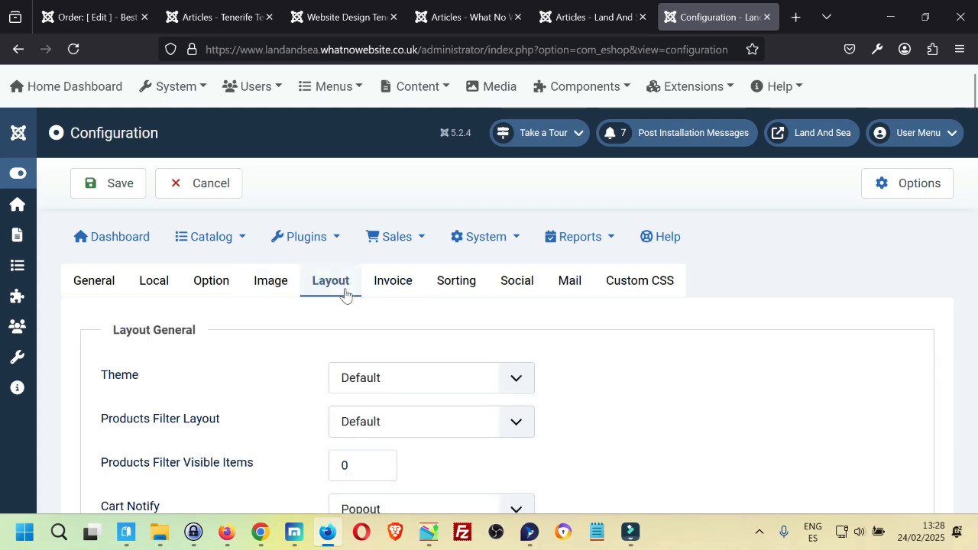
pyautogui.click(392, 285)
pyautogui.scroll(-5, 600, 328)
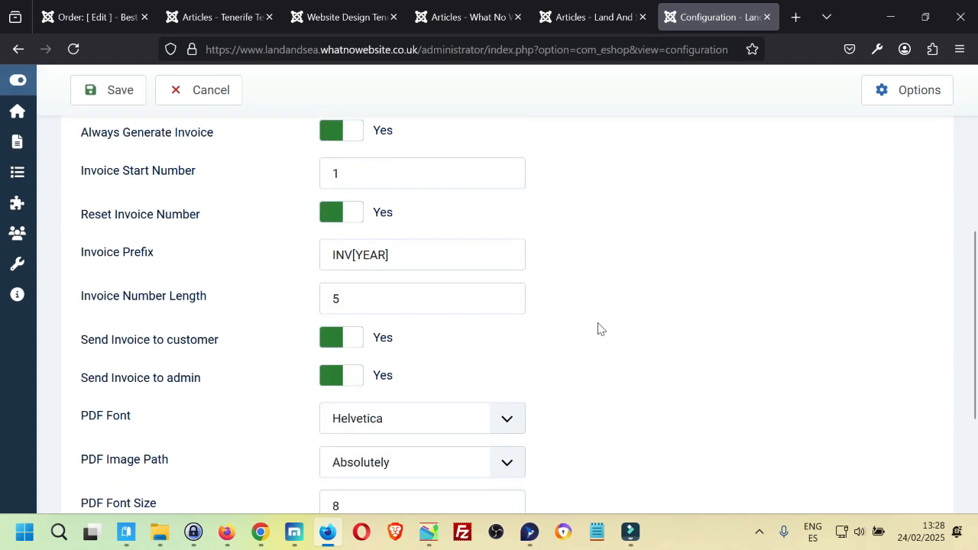
pyautogui.scroll(-3, 600, 329)
pyautogui.scroll(10, 599, 327)
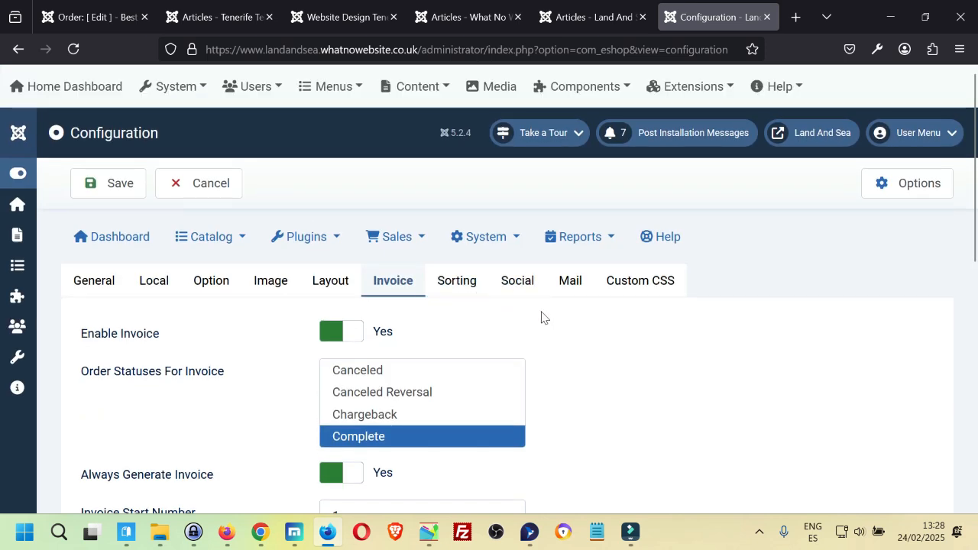
pyautogui.click(131, 189)
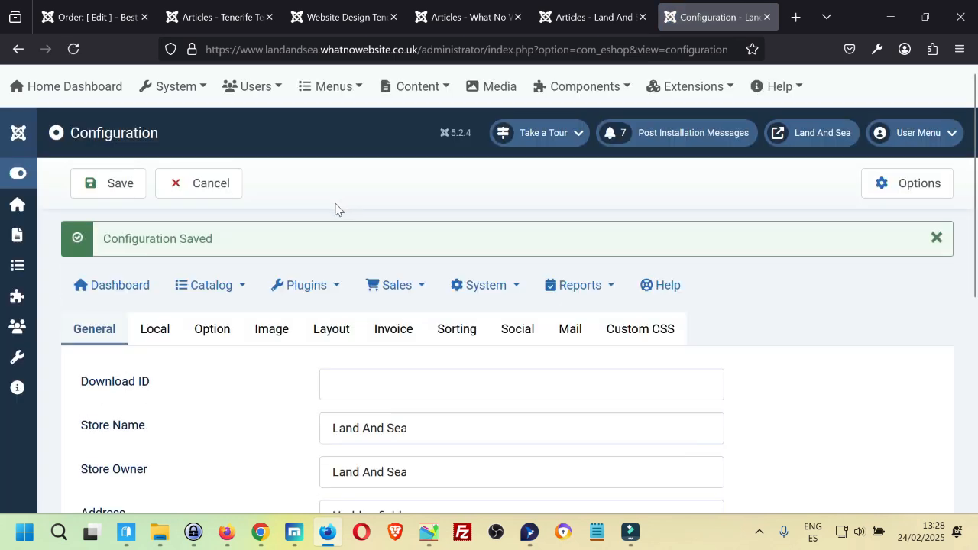
# Open the list of payment plugins and examine the available methods, especially Paypal and Bank Transfer.
pyautogui.click(333, 292)
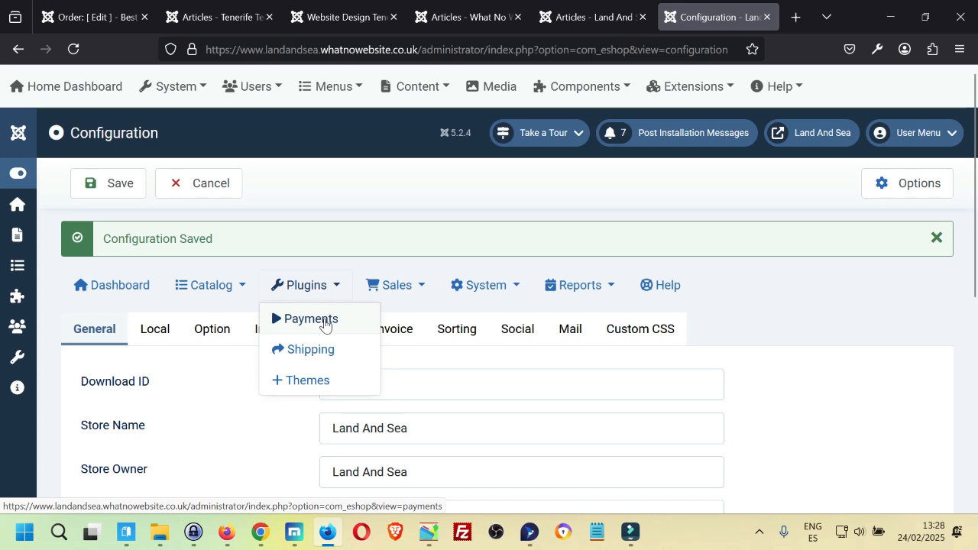
pyautogui.click(325, 322)
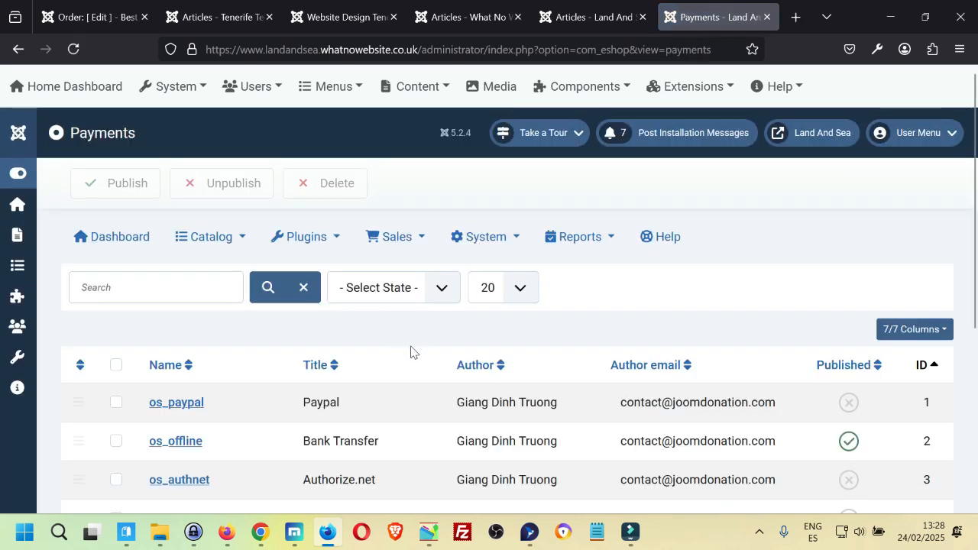
pyautogui.middleClick(411, 346)
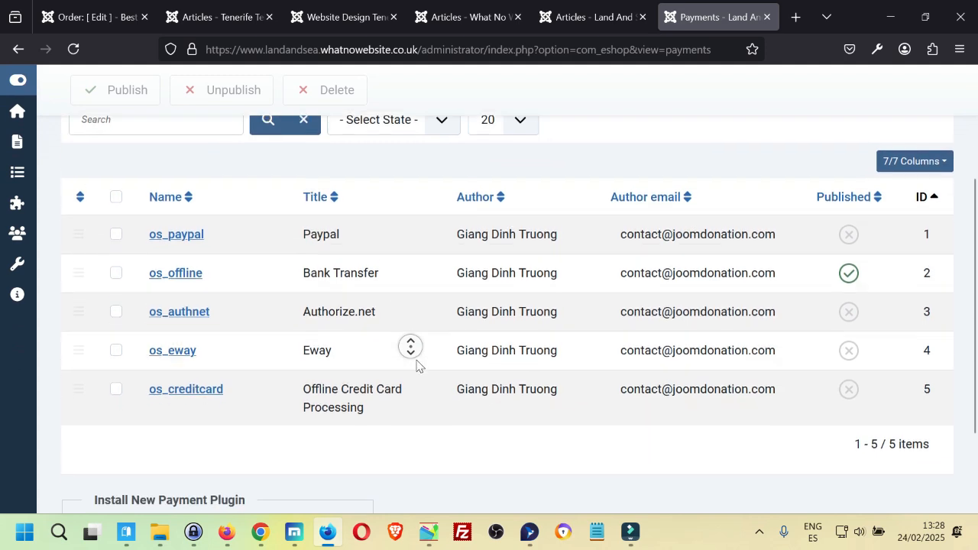
pyautogui.middleClick(415, 345)
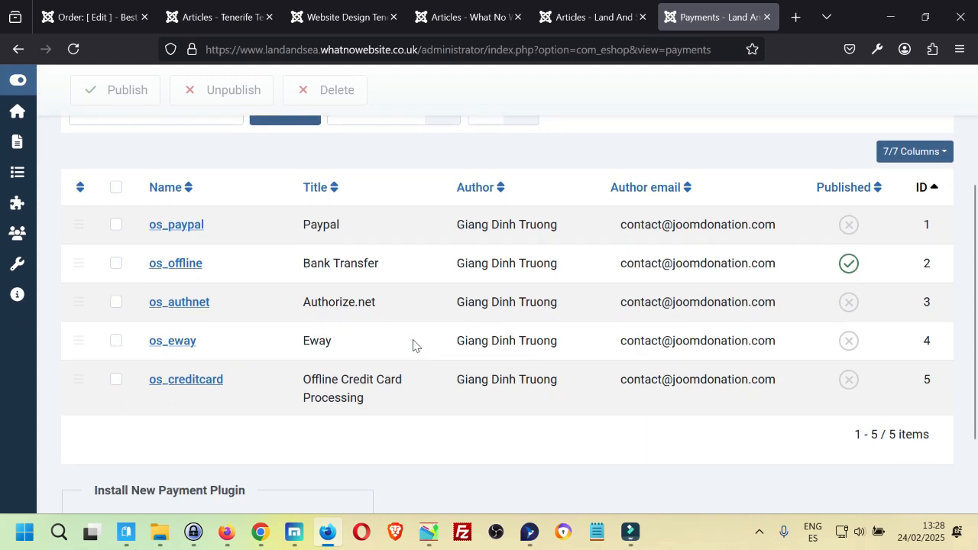
pyautogui.doubleClick(322, 225)
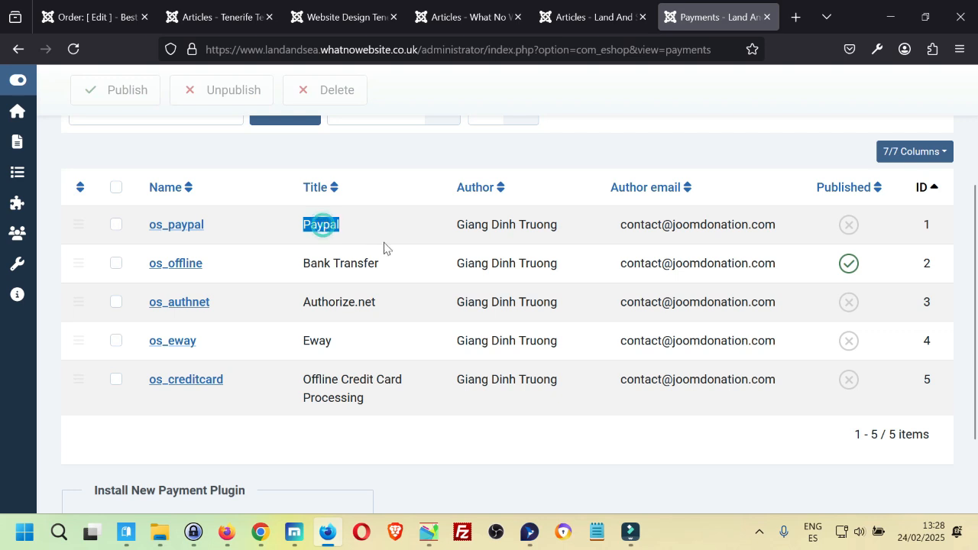
pyautogui.click(302, 263)
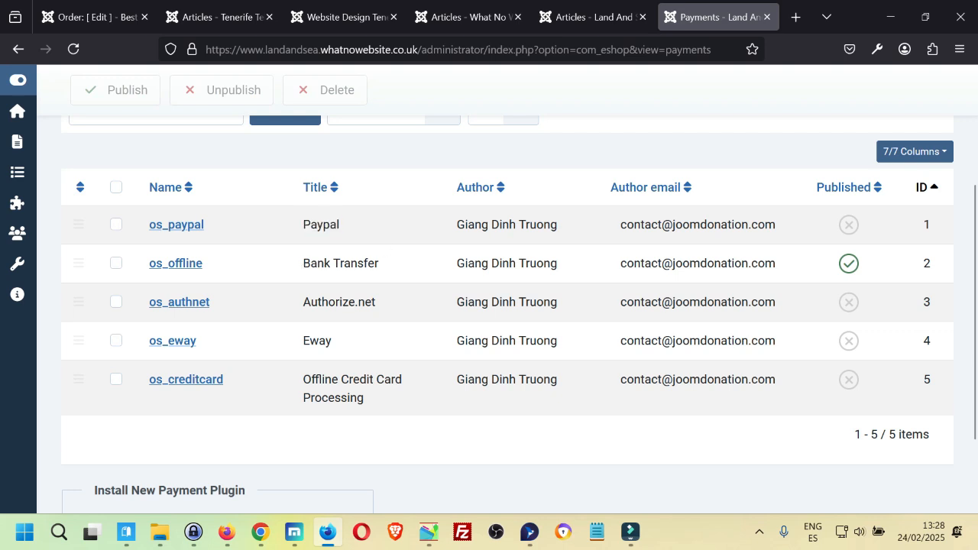
pyautogui.moveTo(297, 263); pyautogui.dragTo(381, 264)
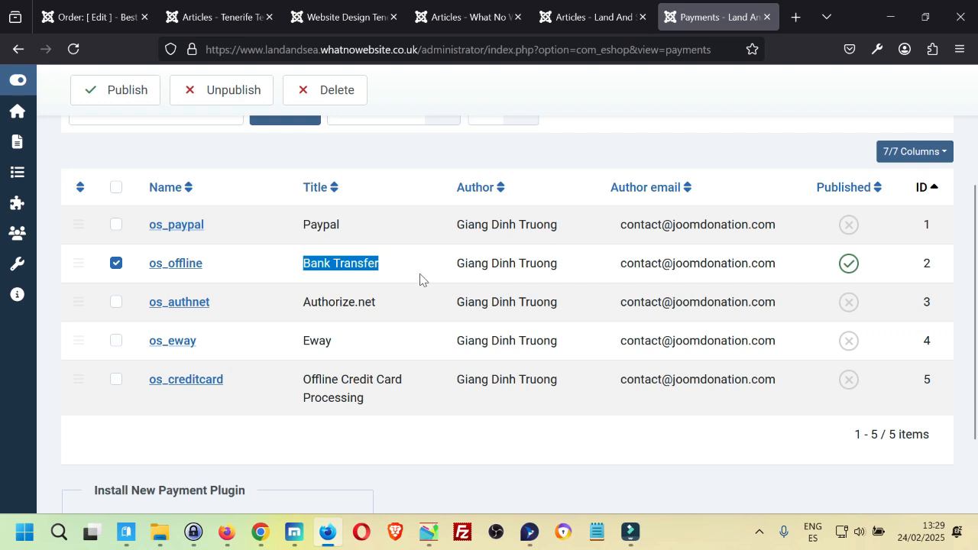
pyautogui.scroll(3, 423, 293)
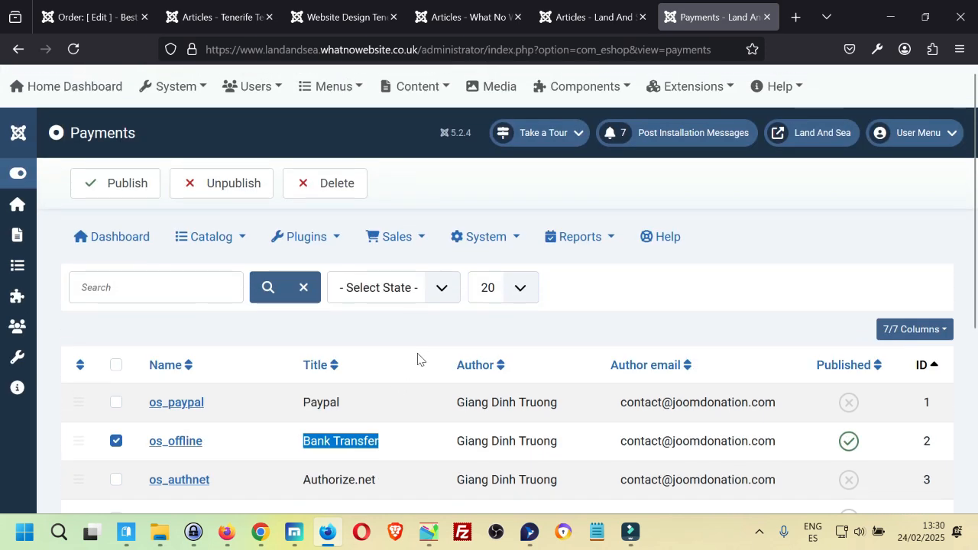
pyautogui.click(209, 237)
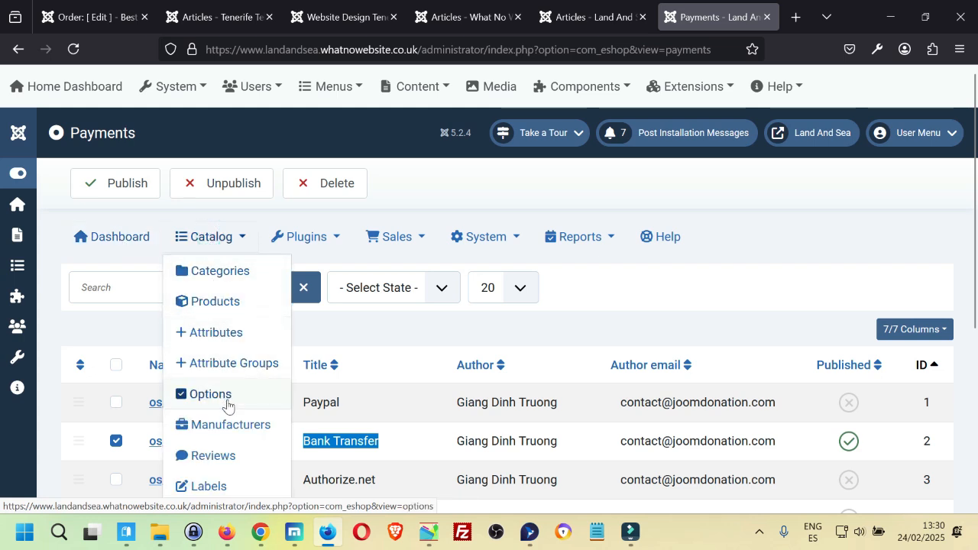
pyautogui.click(390, 350)
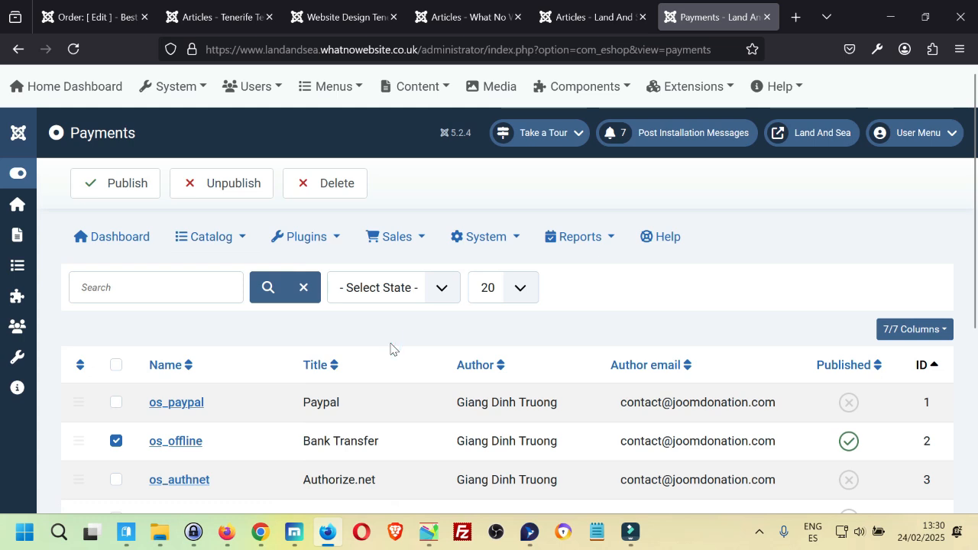